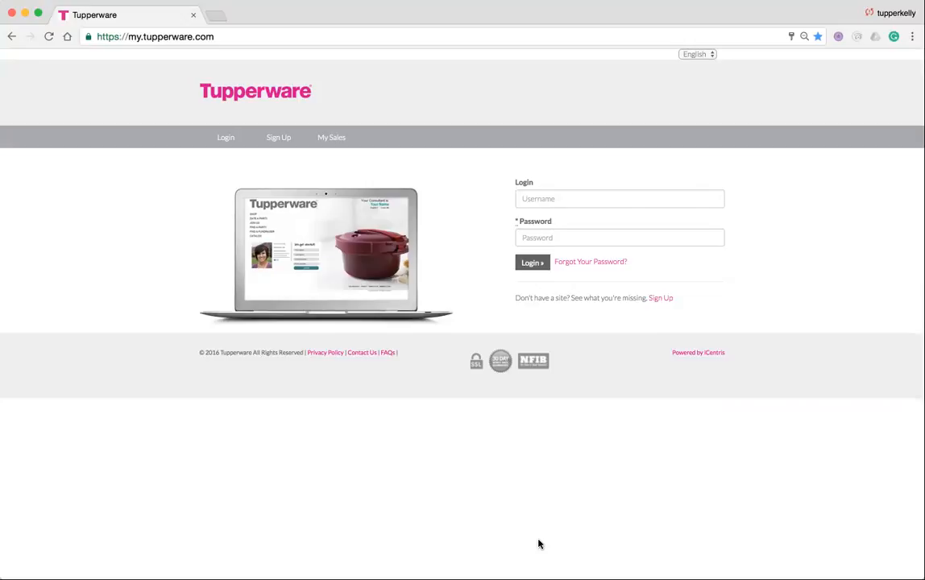
# Enter the consultant login ID in the Login field and the account password below it.
pyautogui.click(529, 200)
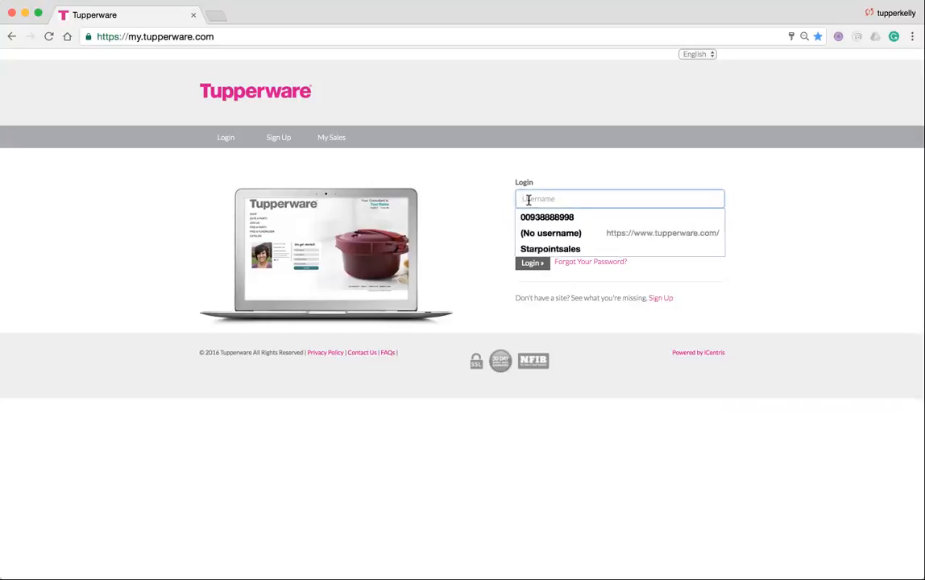
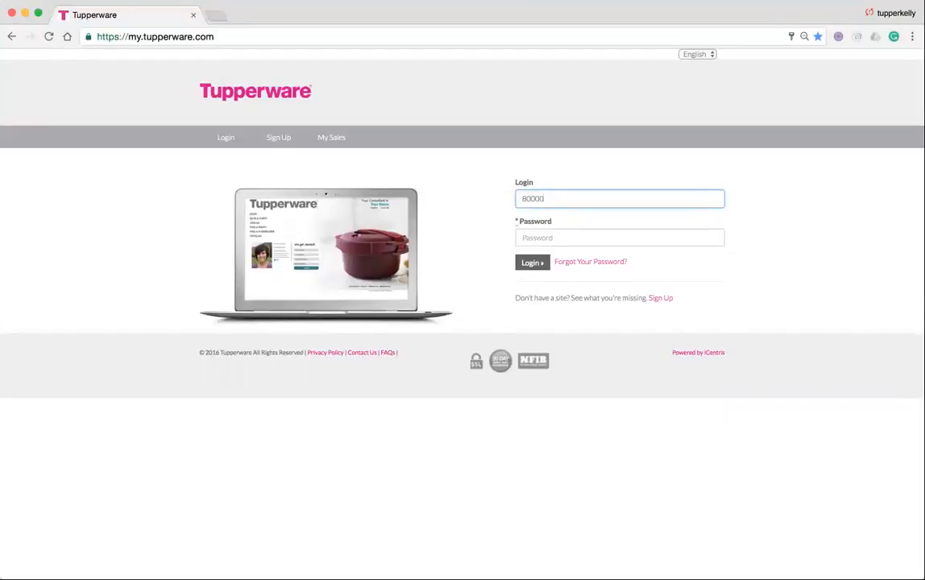
pyautogui.press('Tab')
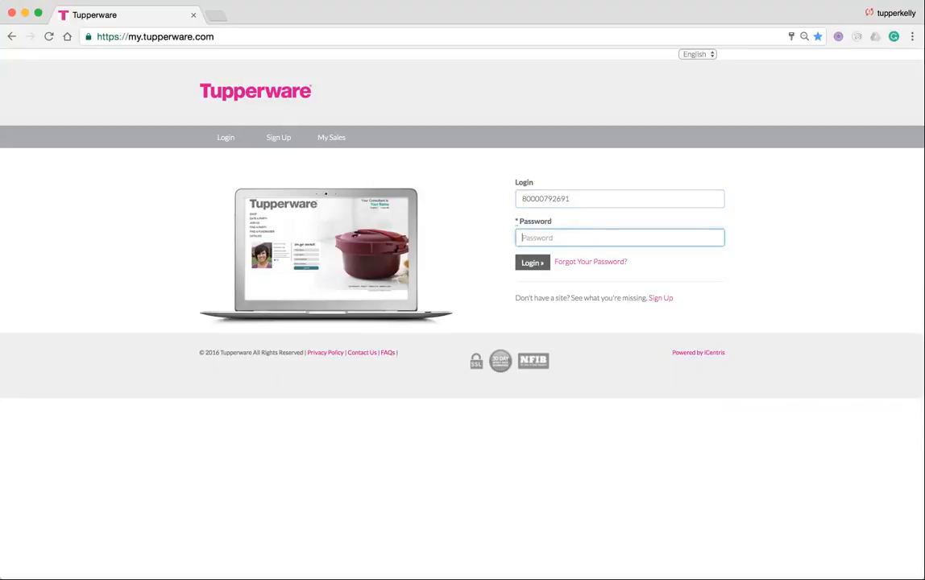
pyautogui.write('••••')
# Log in to the back office and decline Chrome's offer to save the password.
pyautogui.click(530, 266)
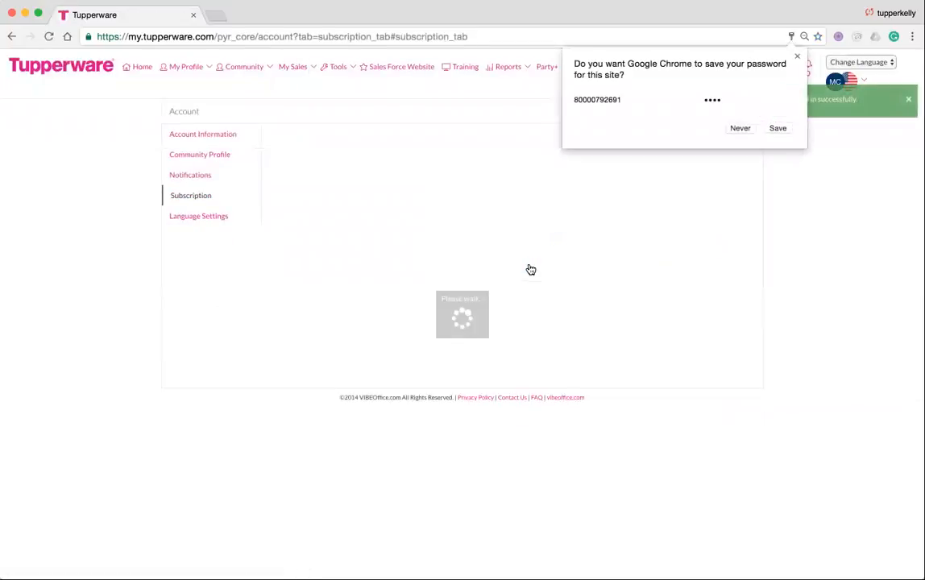
pyautogui.click(741, 129)
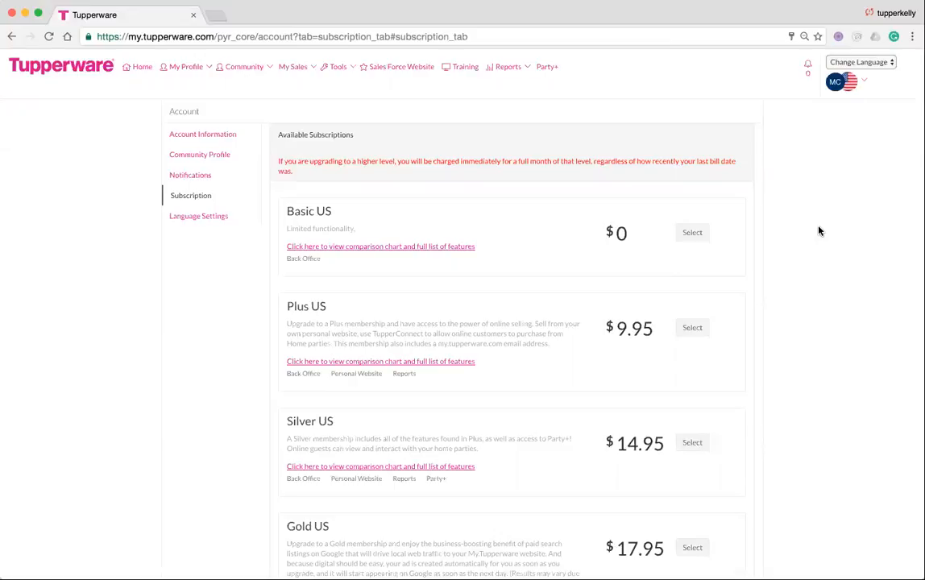
# Select the Basic US plan at $0 and save it with Update User.
pyautogui.scroll(-2, 819, 231)
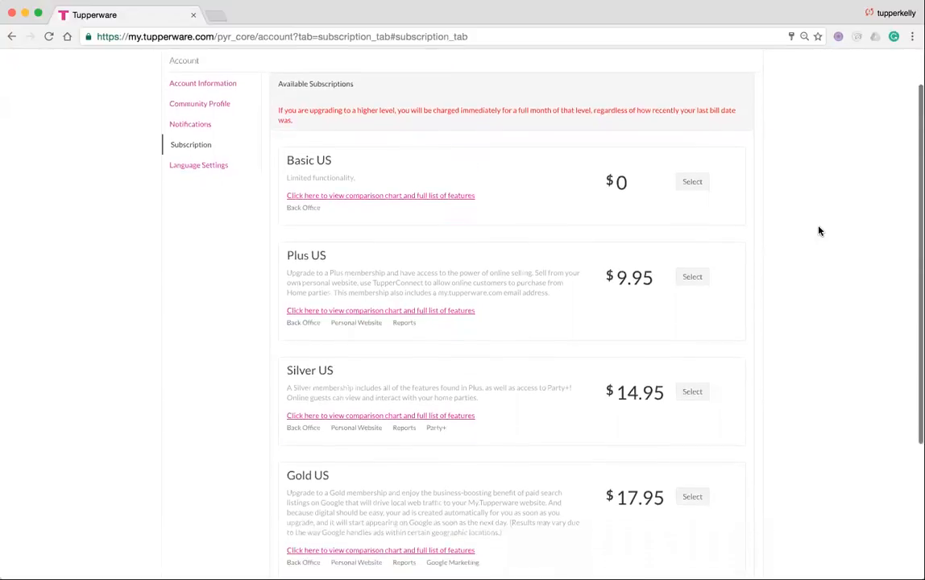
pyautogui.scroll(-4, 818, 231)
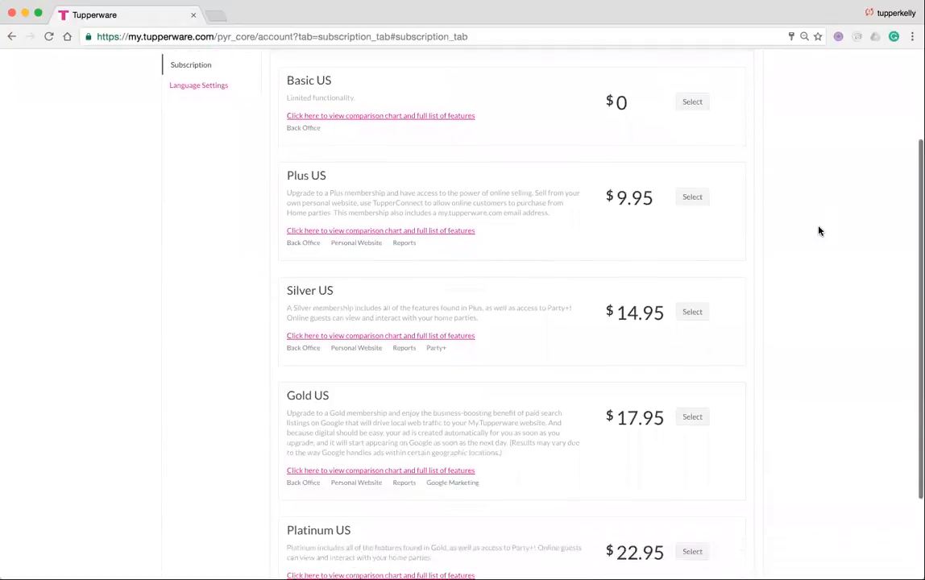
pyautogui.scroll(-1, 819, 231)
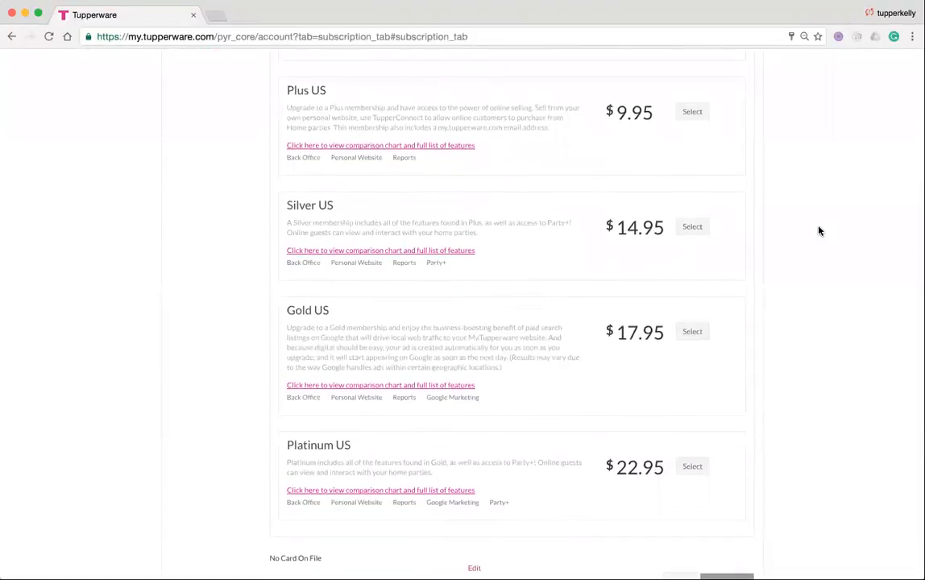
pyautogui.scroll(-1, 819, 231)
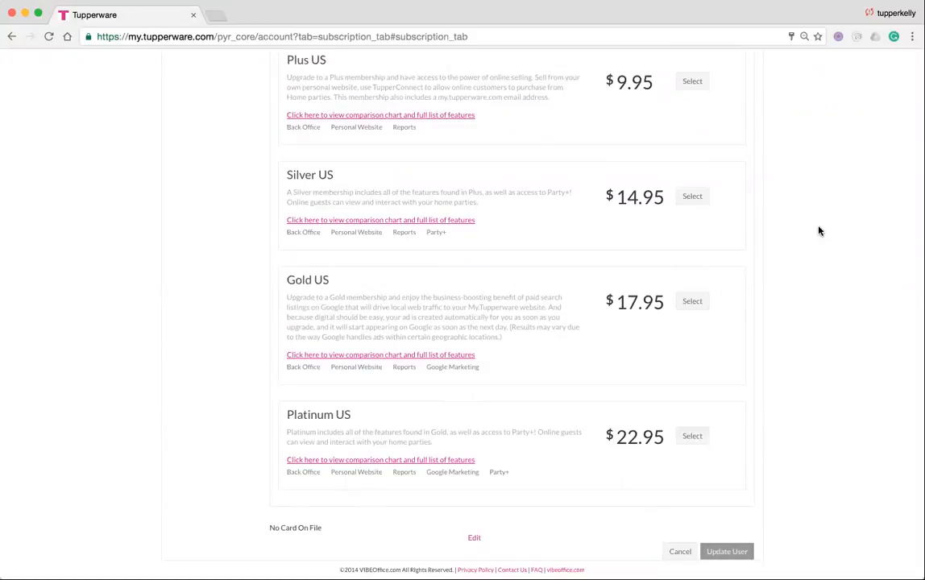
pyautogui.scroll(5, 819, 231)
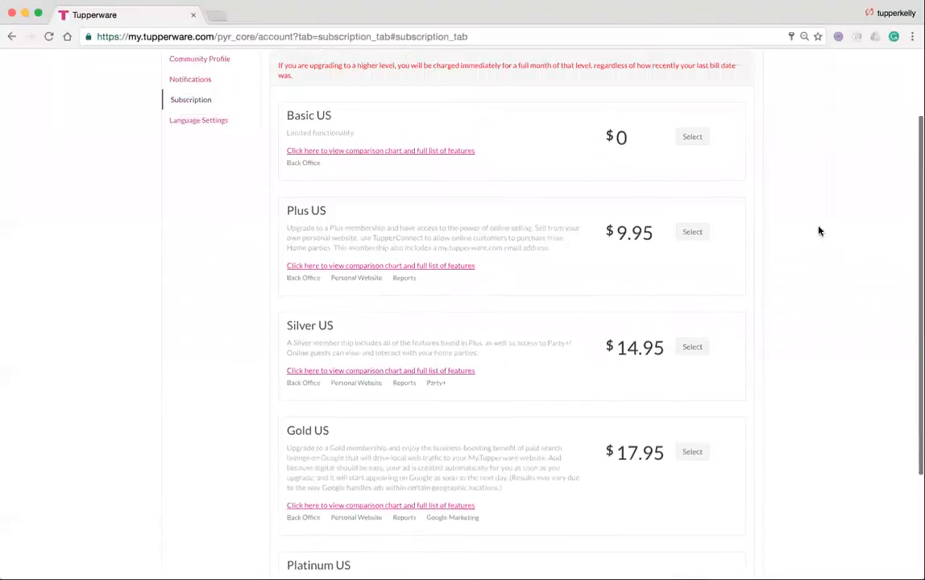
pyautogui.scroll(3, 818, 231)
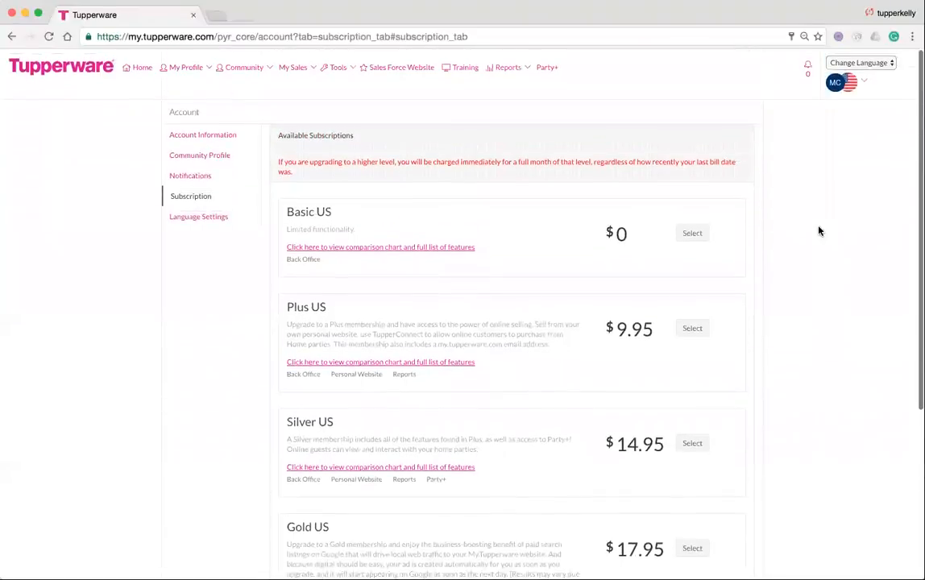
pyautogui.click(690, 237)
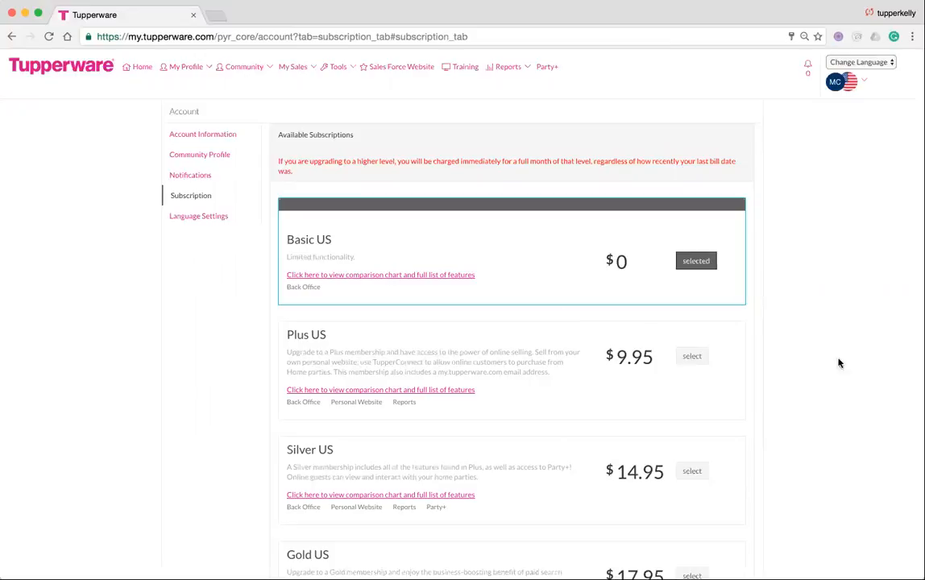
pyautogui.scroll(-5, 894, 394)
pyautogui.click(725, 551)
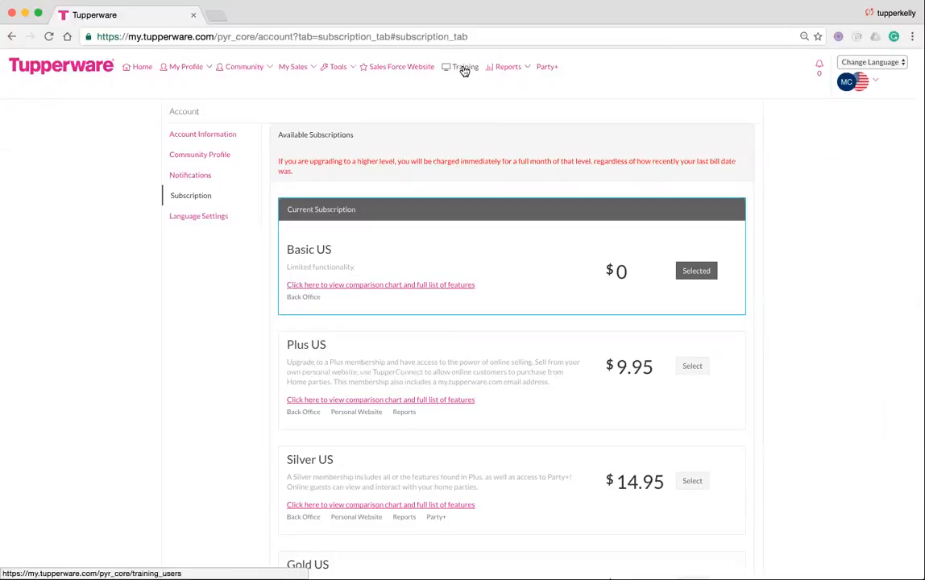
# Go to Training and browse the party, recruiting and demo modules in The Core - The Party.
pyautogui.click(465, 71)
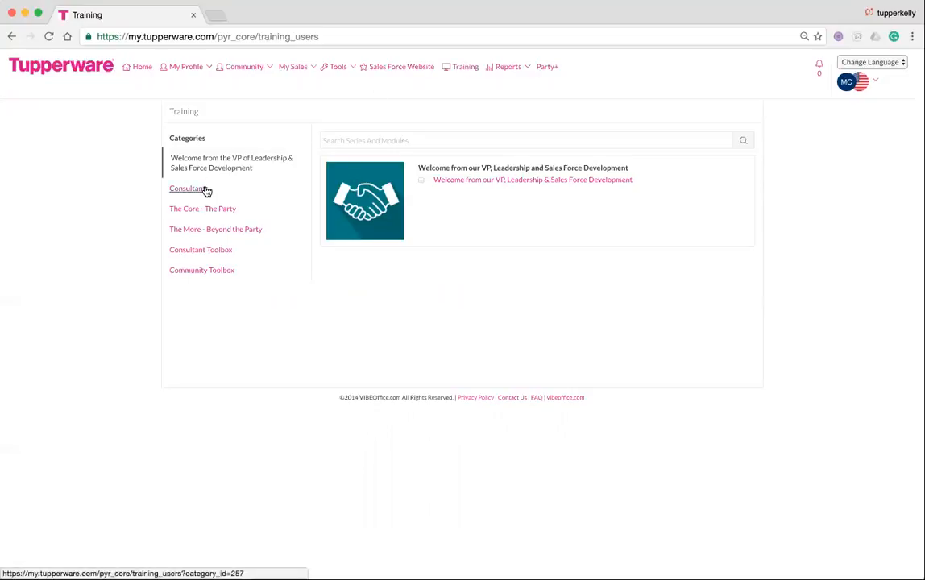
pyautogui.click(218, 211)
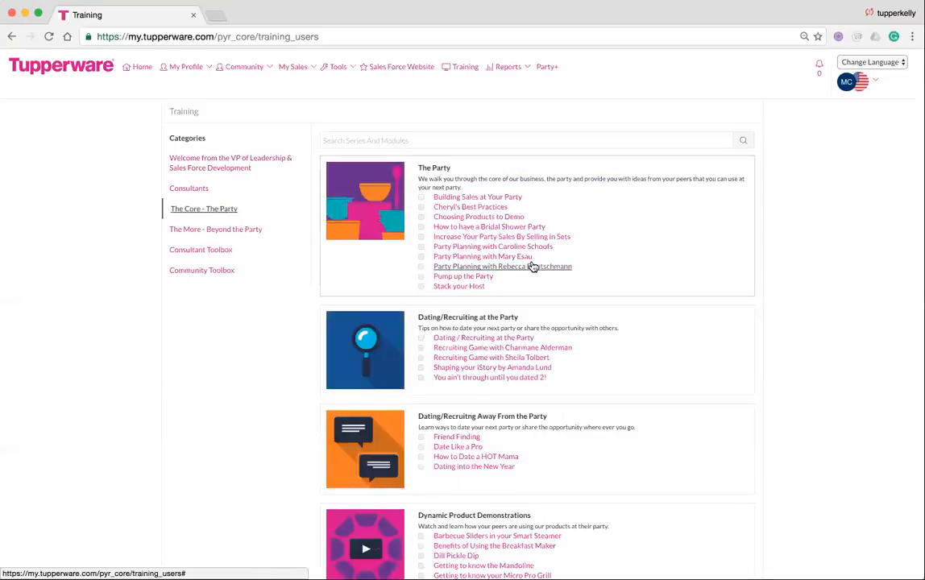
pyautogui.scroll(-1, 665, 369)
pyautogui.scroll(-2, 665, 368)
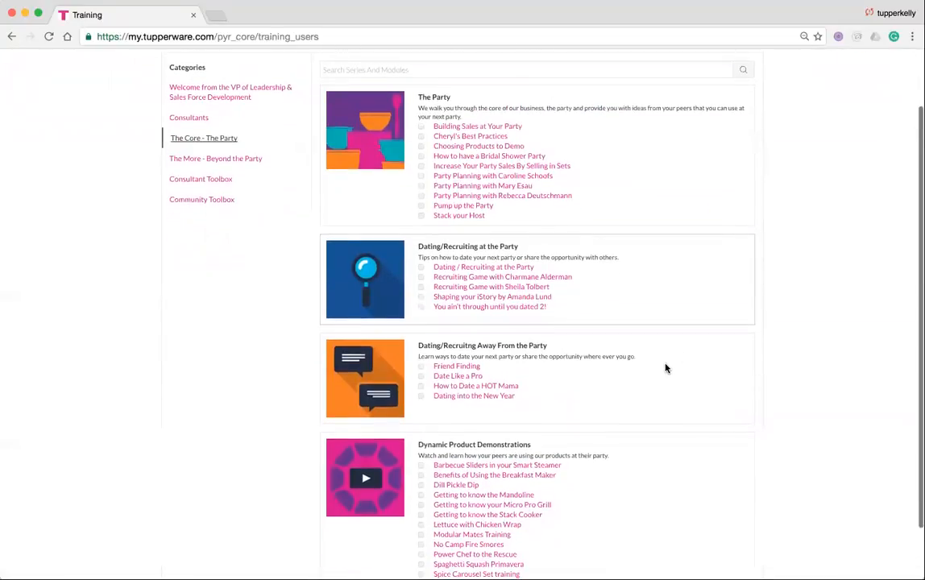
pyautogui.scroll(-3, 665, 368)
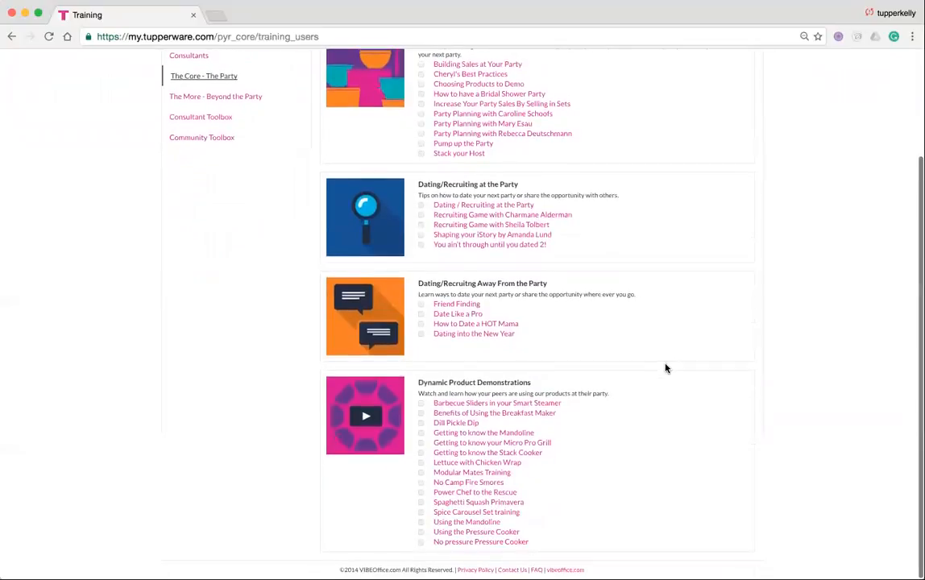
pyautogui.scroll(-1, 646, 464)
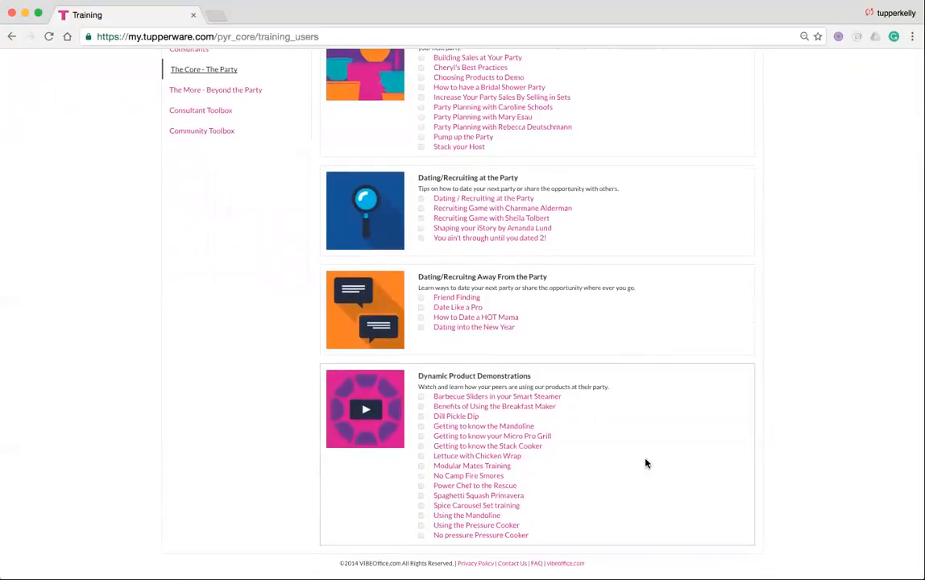
pyautogui.scroll(5, 645, 463)
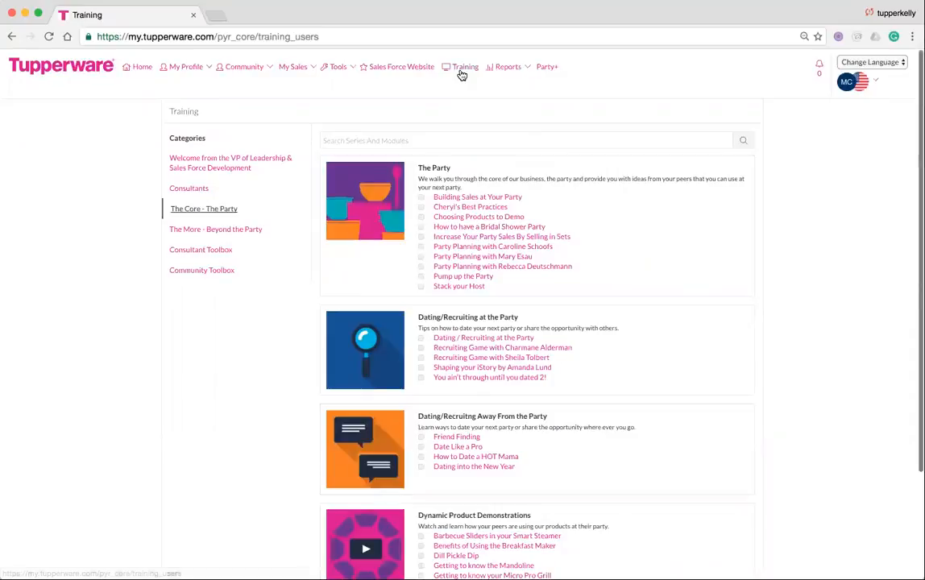
# Go to Sales Force Website and browse the Party Prep, Fundraiser, Party Perks and Recruiting tiles.
pyautogui.click(401, 68)
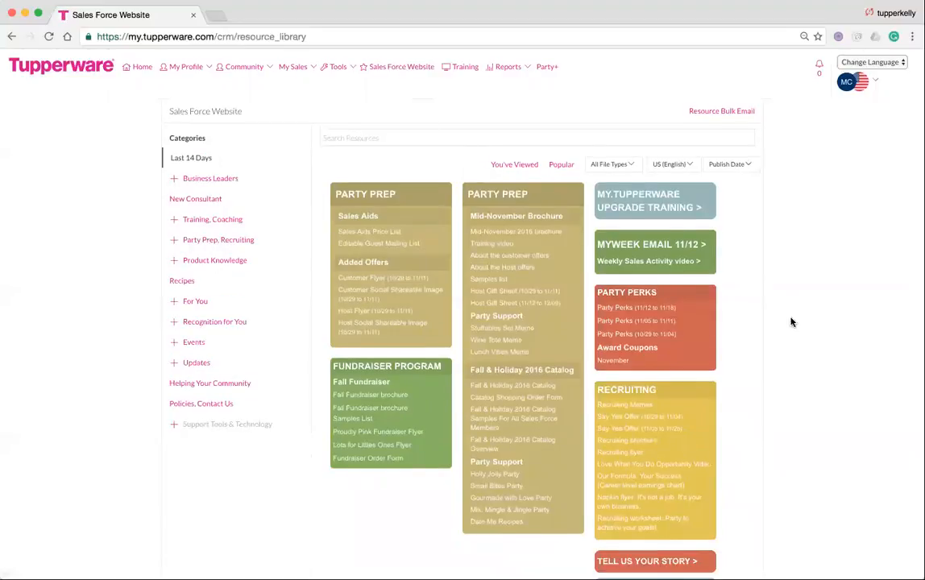
pyautogui.scroll(-3, 791, 321)
pyautogui.scroll(3, 790, 321)
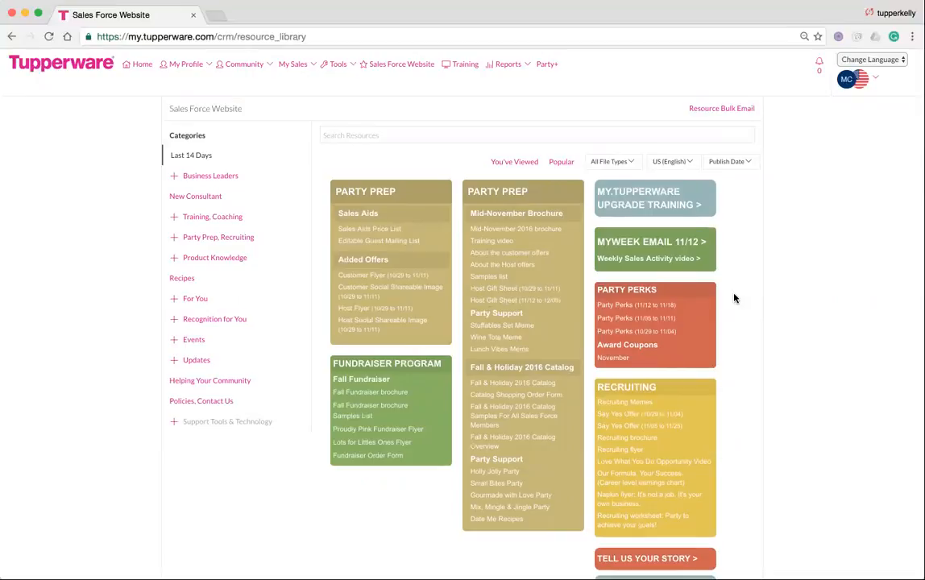
pyautogui.scroll(-1, 733, 298)
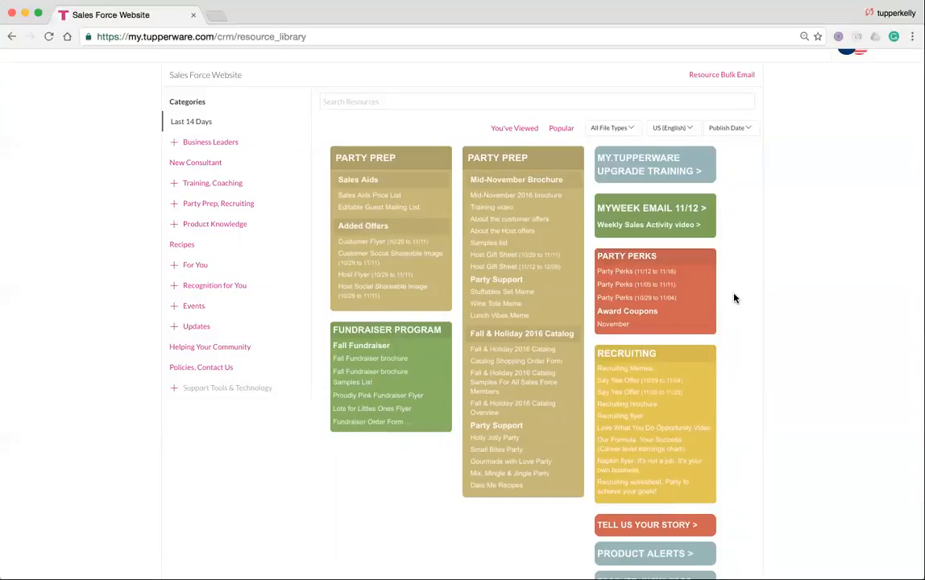
# Filter the library to Policies, Contact Us and go to page 2 of its documents.
pyautogui.click(212, 372)
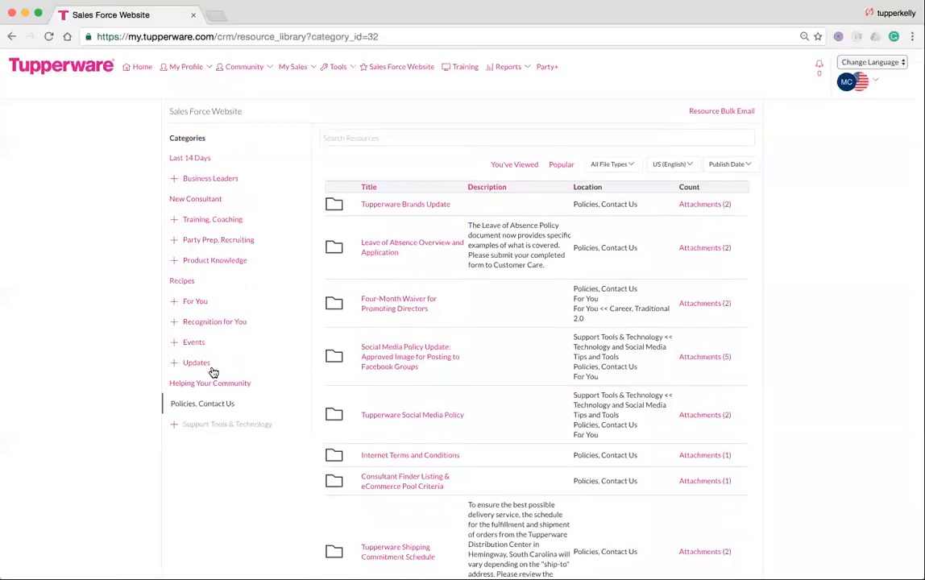
pyautogui.scroll(-3, 460, 432)
pyautogui.scroll(-5, 459, 432)
pyautogui.scroll(-2, 459, 432)
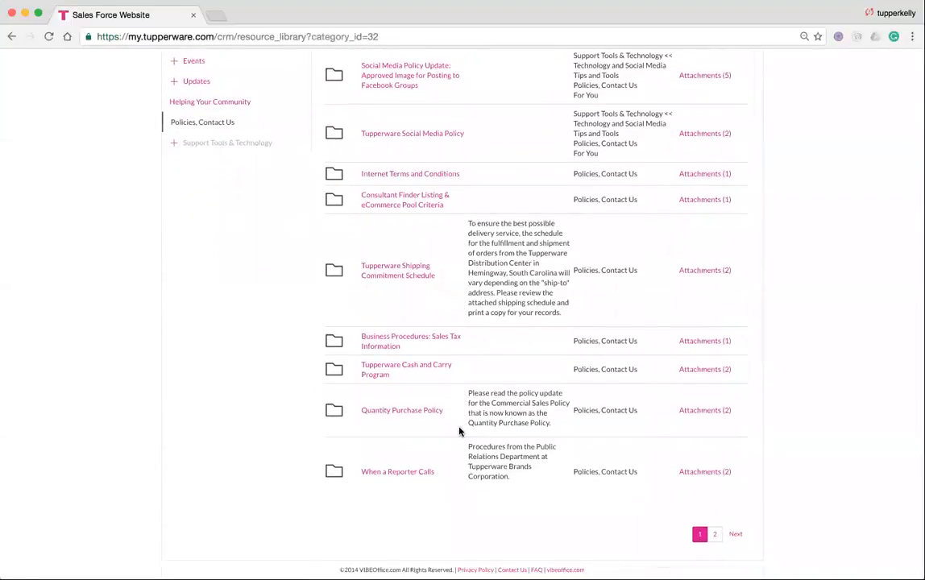
pyautogui.scroll(3, 459, 432)
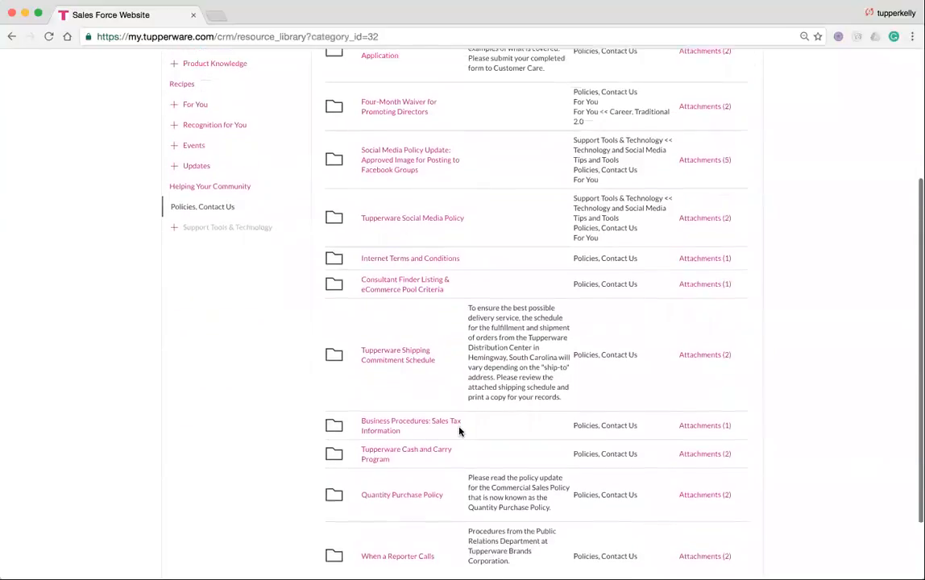
pyautogui.scroll(4, 459, 432)
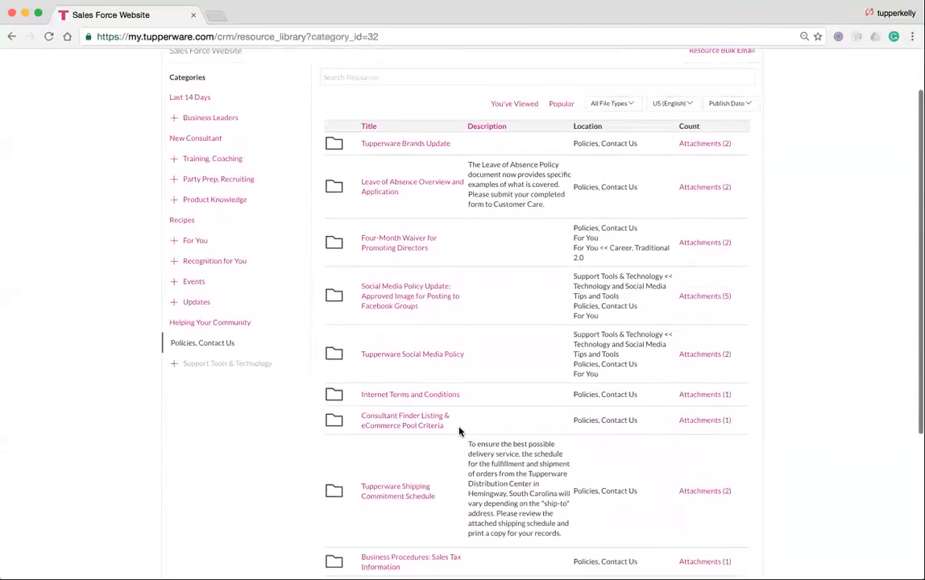
pyautogui.scroll(-6, 459, 432)
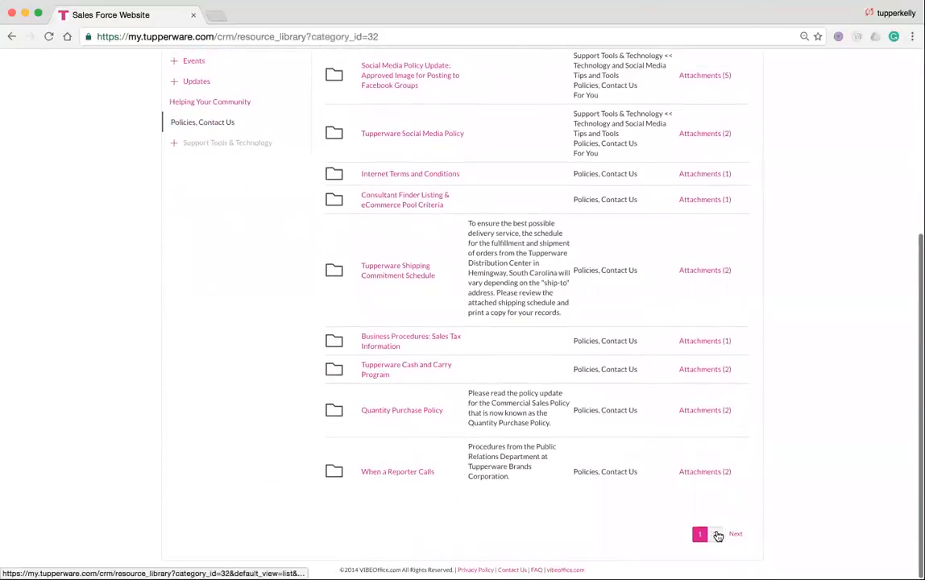
pyautogui.click(717, 536)
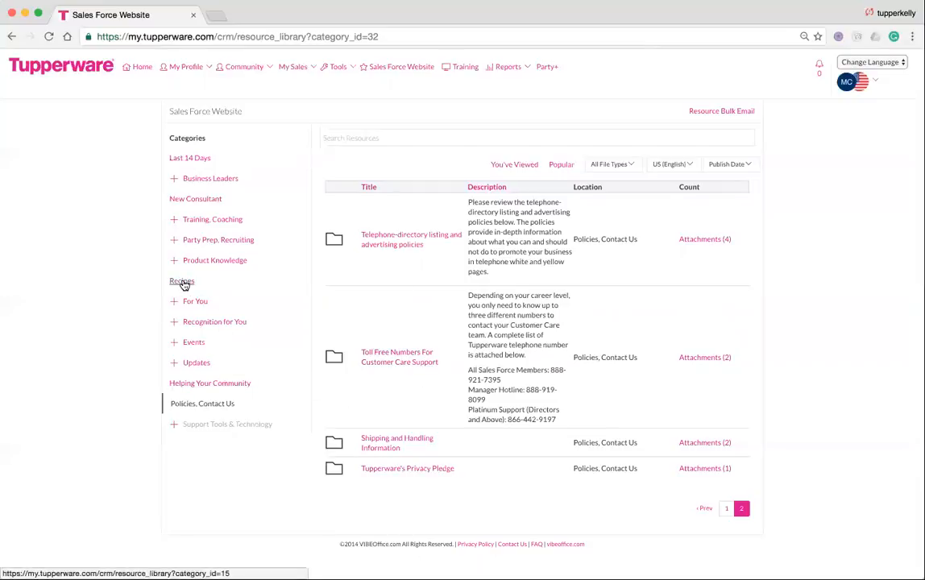
# Start My Sales > Place Order, agree to the Consultant Agreement and submit it with the last 4 SSN digits.
pyautogui.click(290, 71)
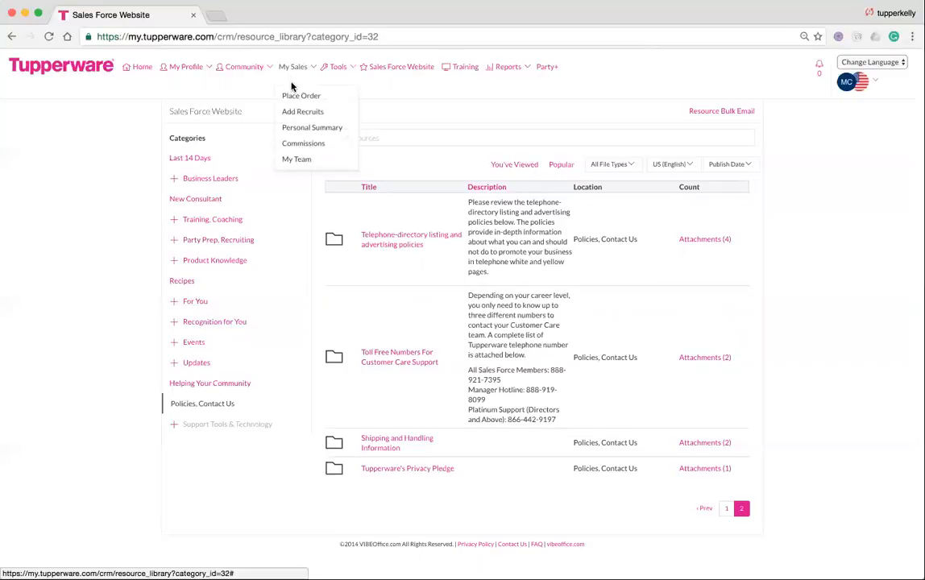
pyautogui.click(293, 96)
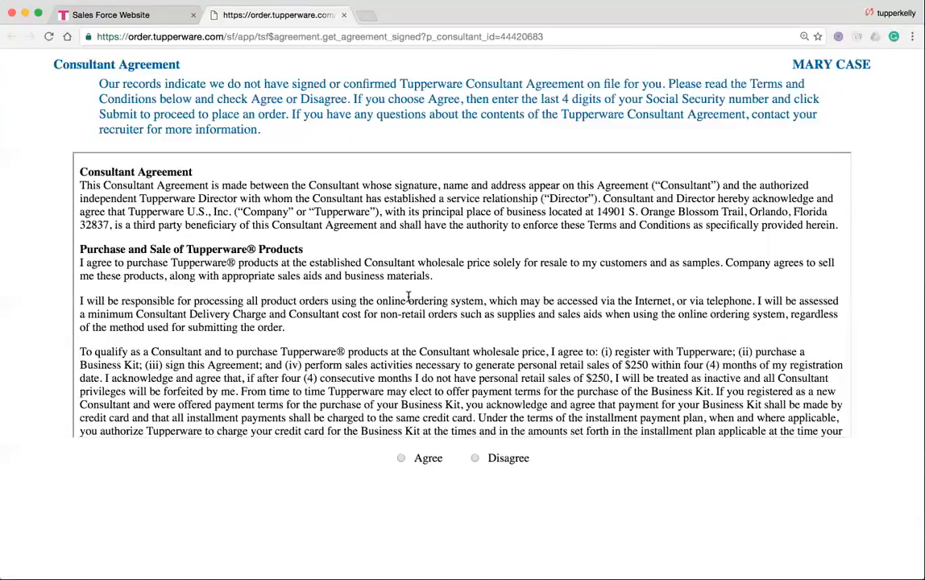
pyautogui.scroll(-5, 408, 298)
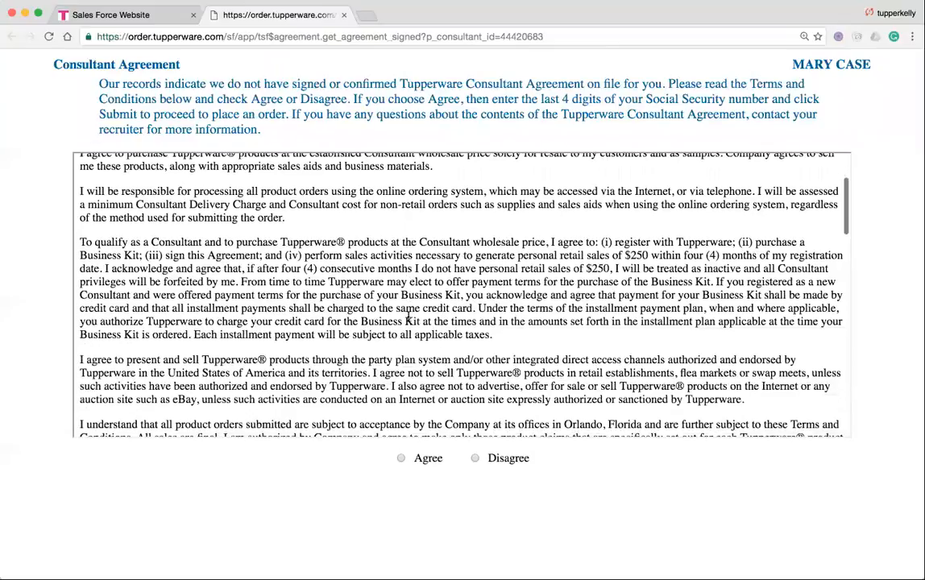
pyautogui.click(402, 459)
pyautogui.click(557, 473)
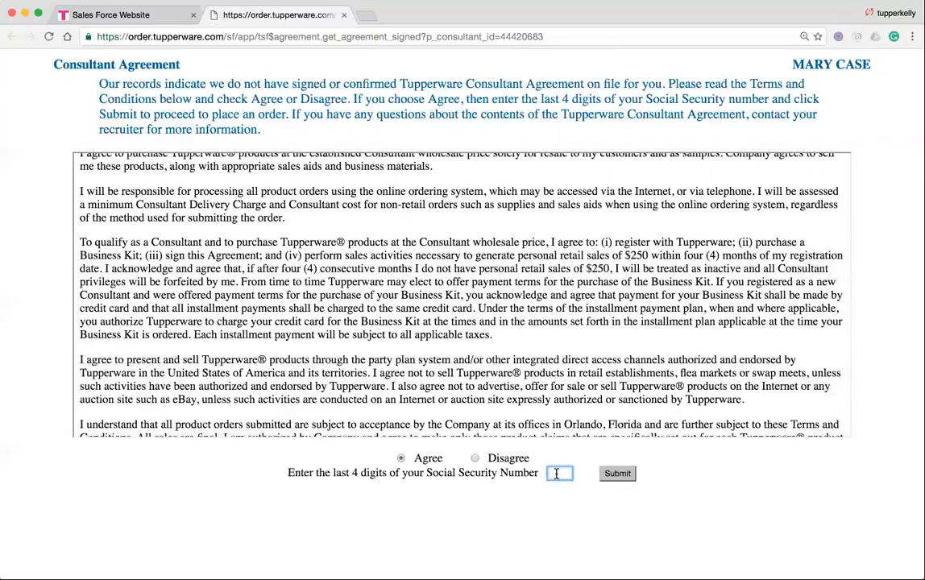
pyautogui.click(611, 479)
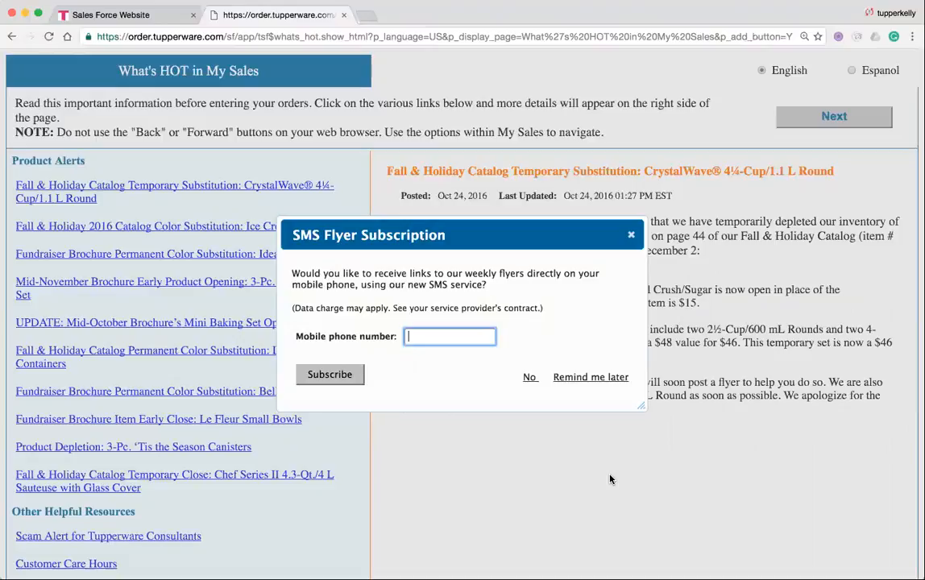
# Subscribe the number to SMS flyers, then continue past What's HOT with Next.
pyautogui.click(339, 375)
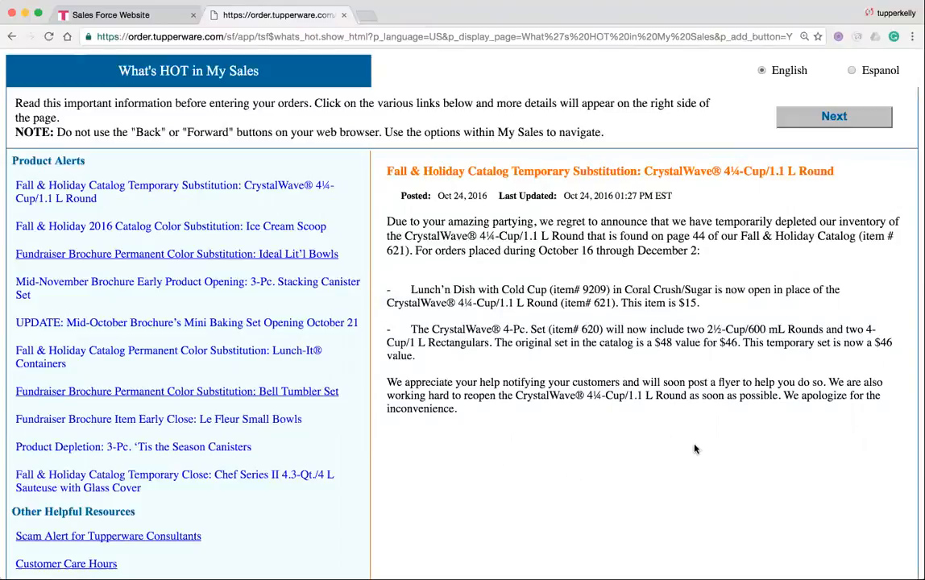
pyautogui.click(824, 119)
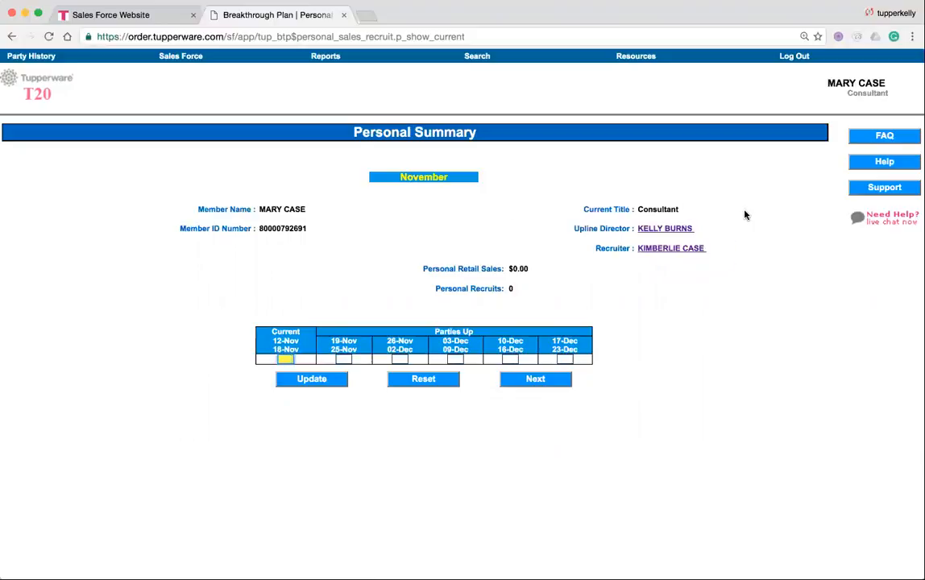
# Open Party History from the top blue bar.
pyautogui.moveTo(753, 255)
pyautogui.moveTo(693, 260)
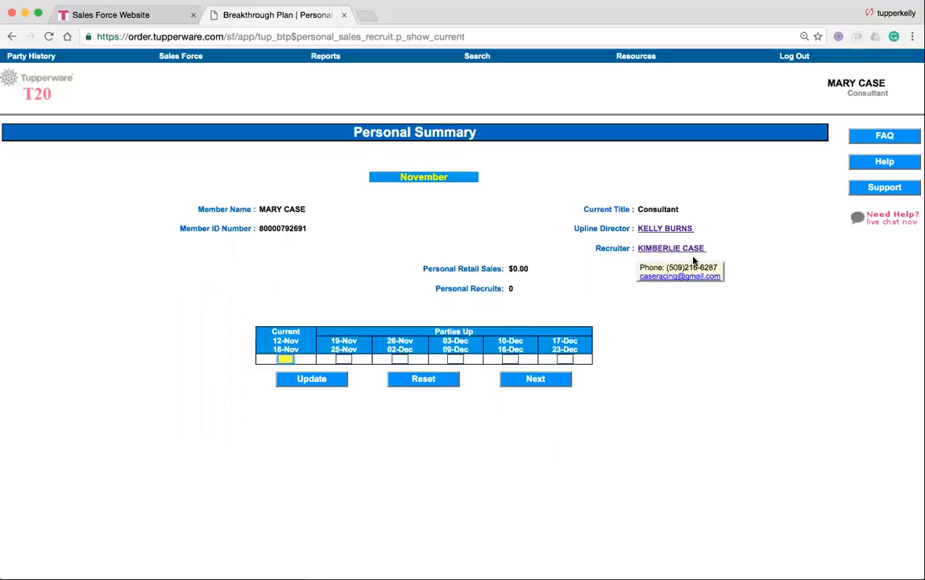
pyautogui.moveTo(690, 231)
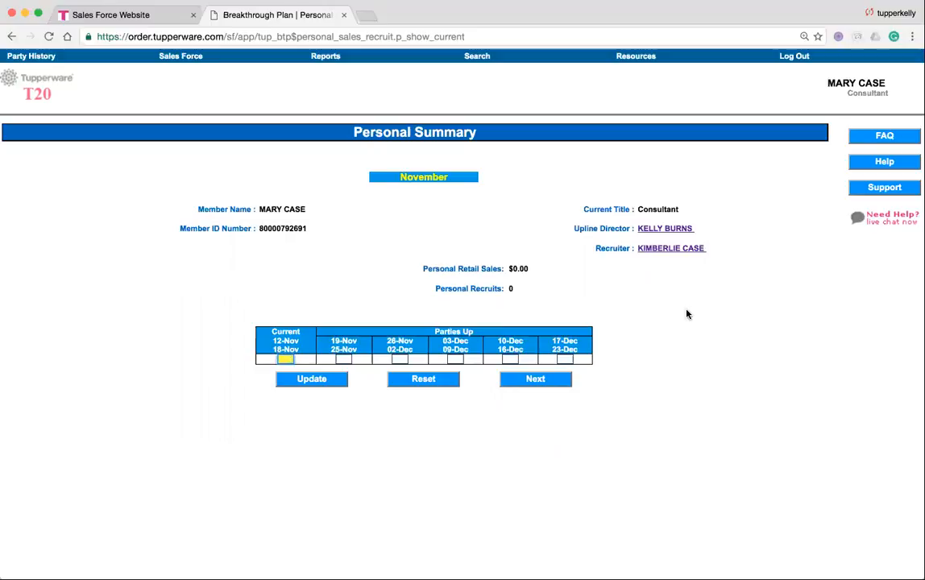
pyautogui.click(45, 62)
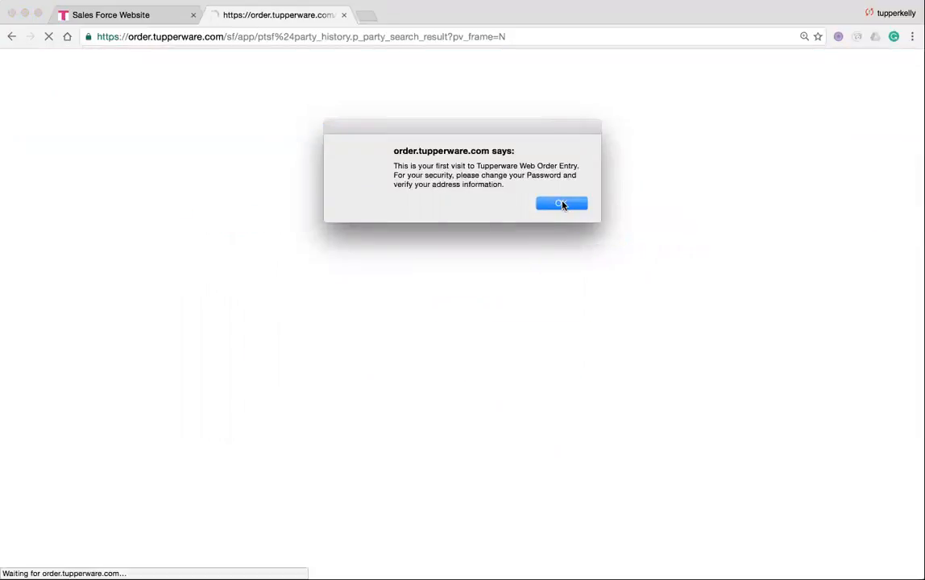
# Dismiss the first-visit security notice and enter the old, new and confirmed passwords.
pyautogui.click(561, 204)
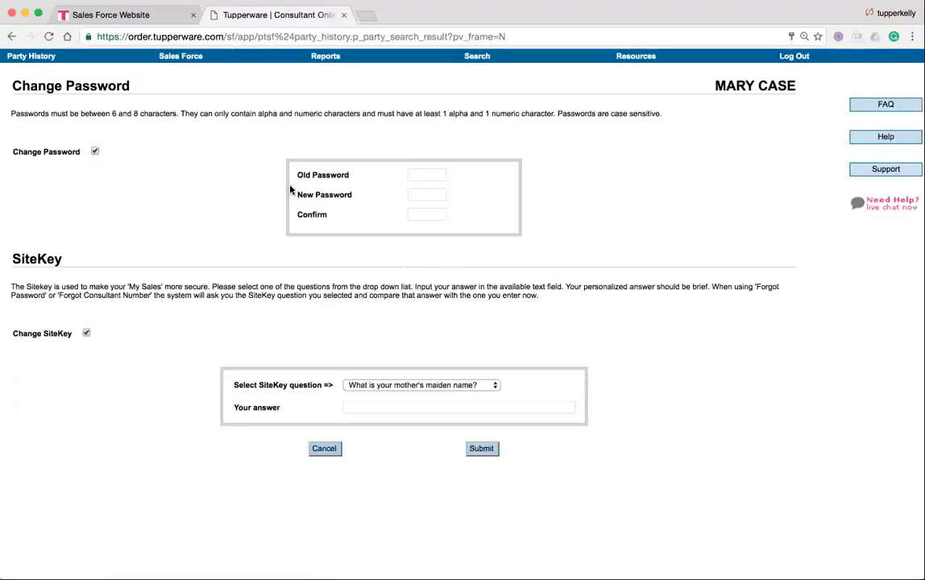
pyautogui.click(425, 175)
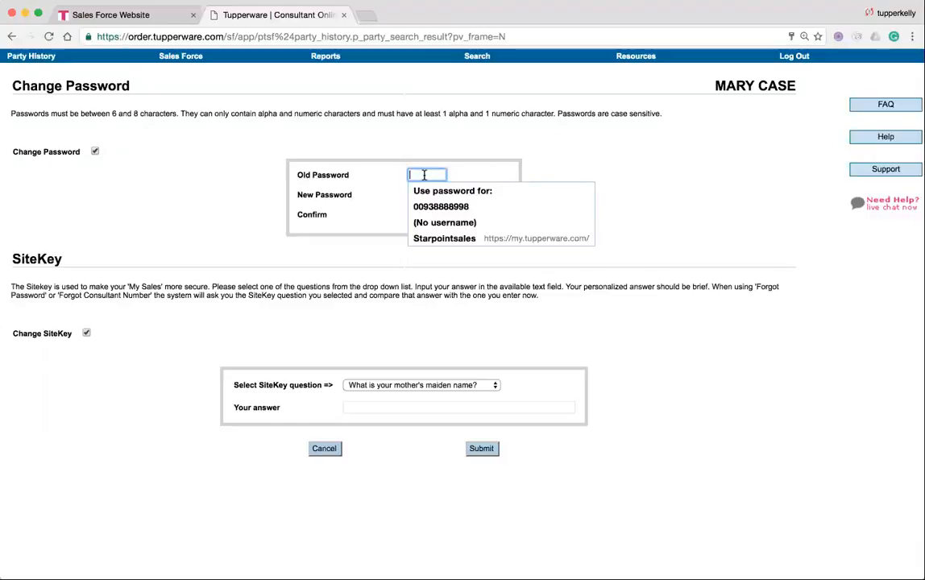
pyautogui.write('•••')
pyautogui.press('BackSpace')
pyautogui.press('BackSpace')
pyautogui.press('BackSpace')
pyautogui.write('••')
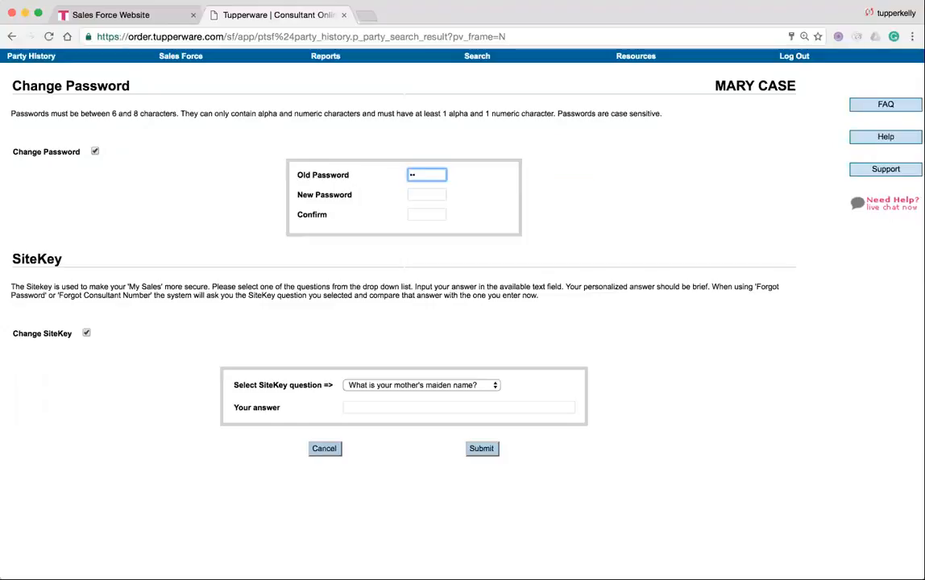
pyautogui.write('••')
pyautogui.press('Tab')
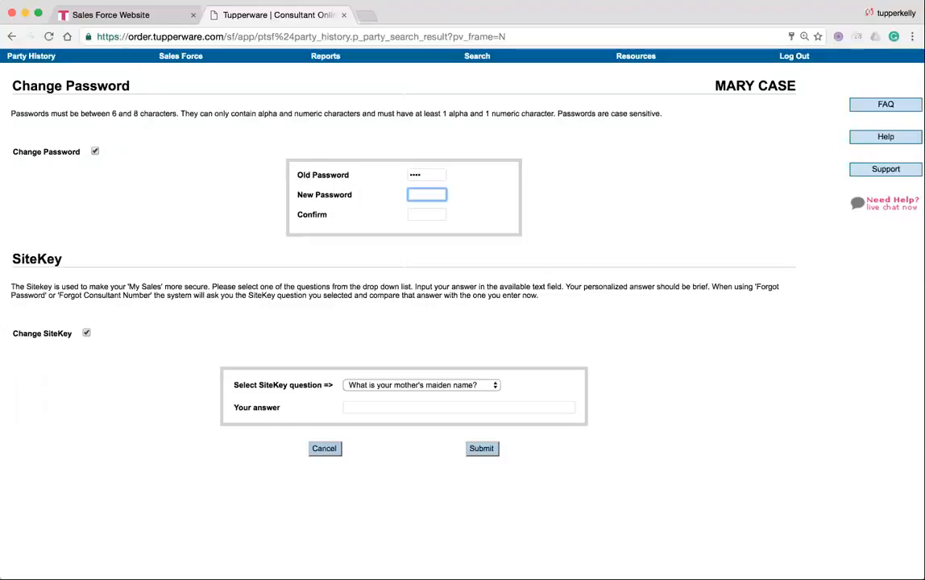
pyautogui.write('••••••••')
pyautogui.click(426, 214)
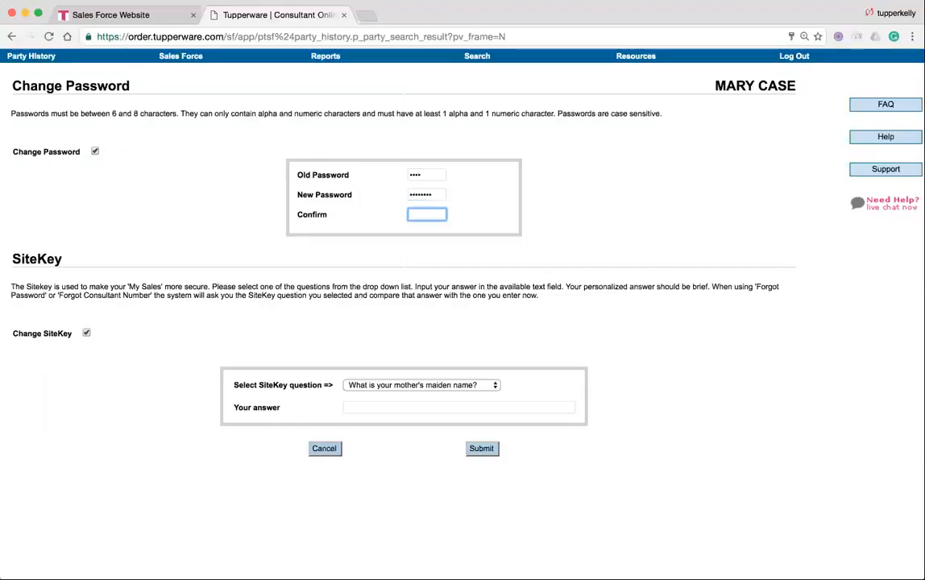
pyautogui.write('••••••••')
# Leave the SiteKey unchanged and submit the password change.
pyautogui.click(87, 334)
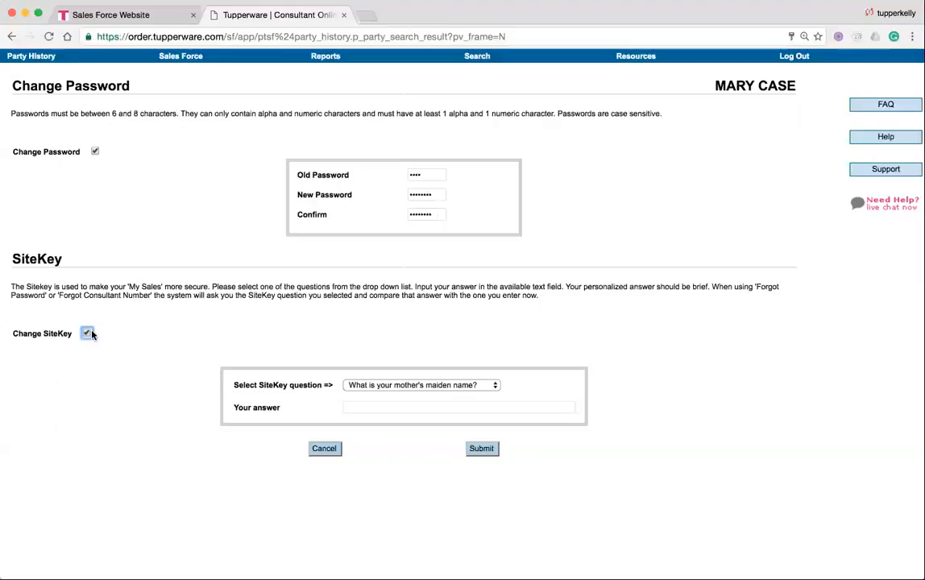
pyautogui.click(479, 449)
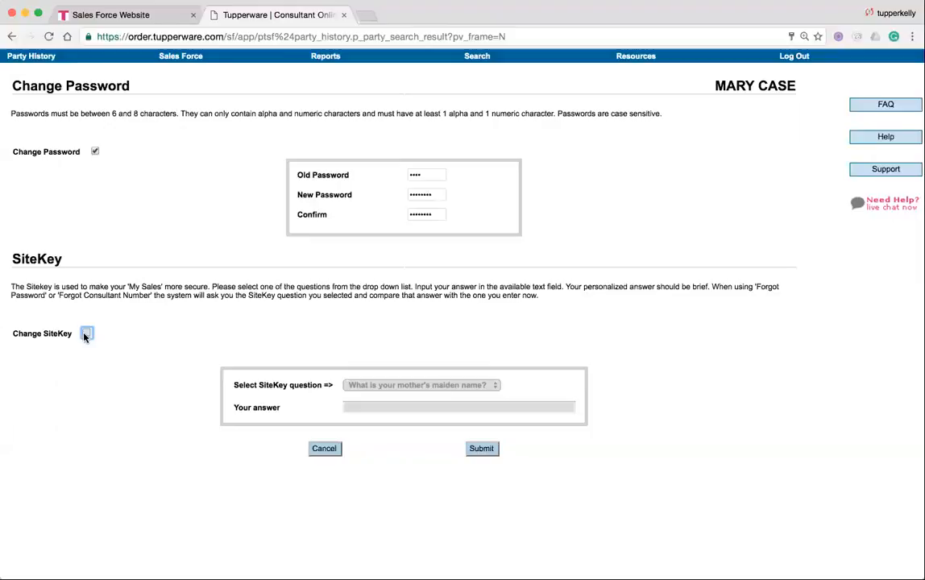
pyautogui.click(484, 455)
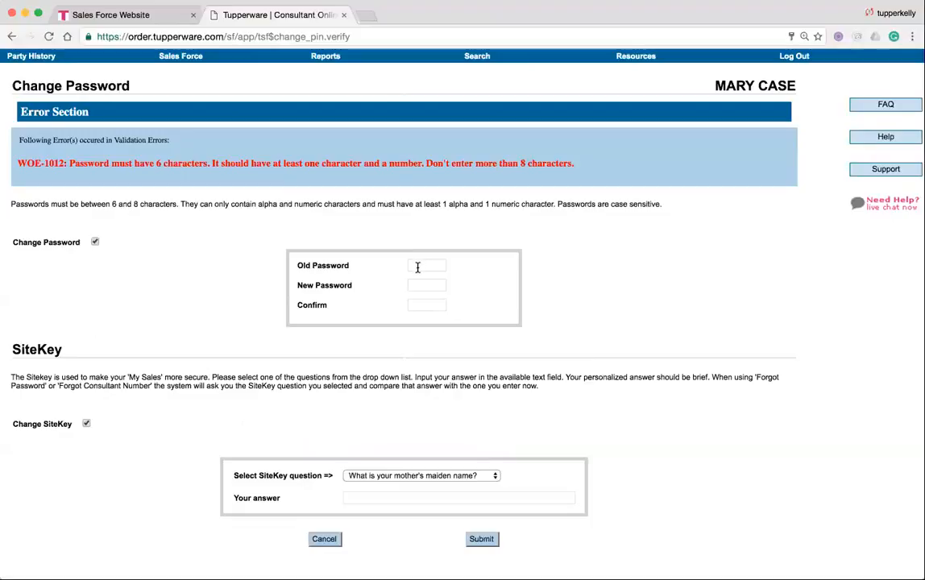
# Turn off Change Password and Change SiteKey, then re-enter the current password in Old Password.
pyautogui.click(95, 242)
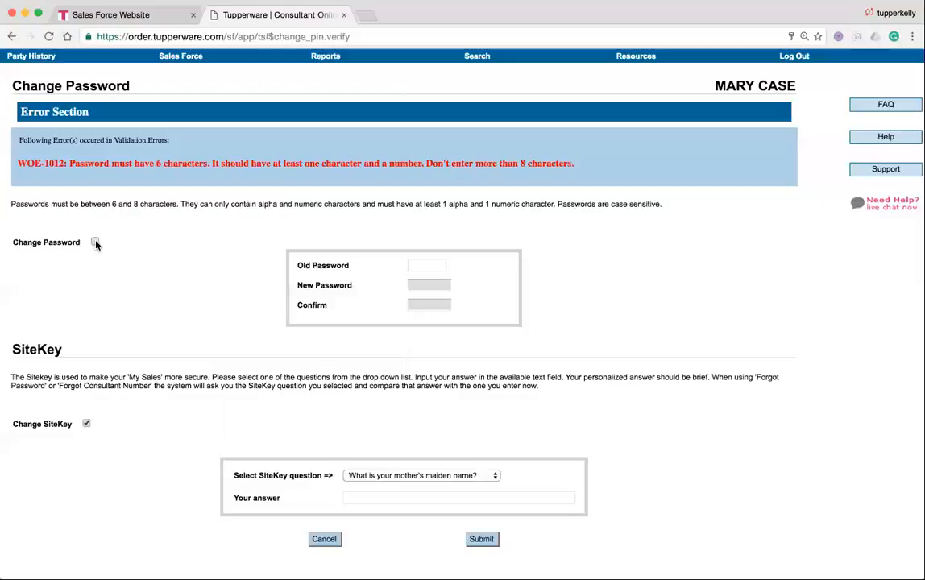
pyautogui.click(86, 425)
pyautogui.click(423, 265)
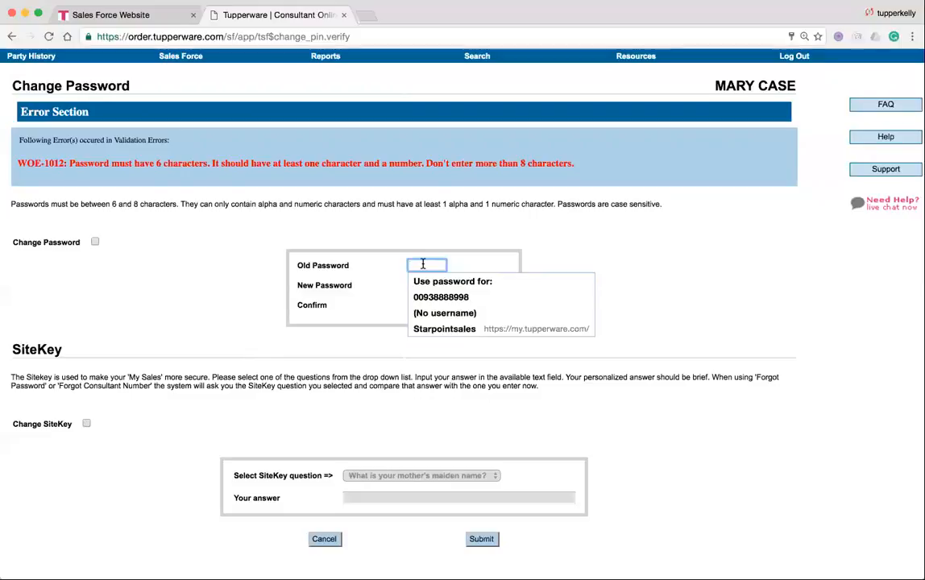
pyautogui.write('•••')
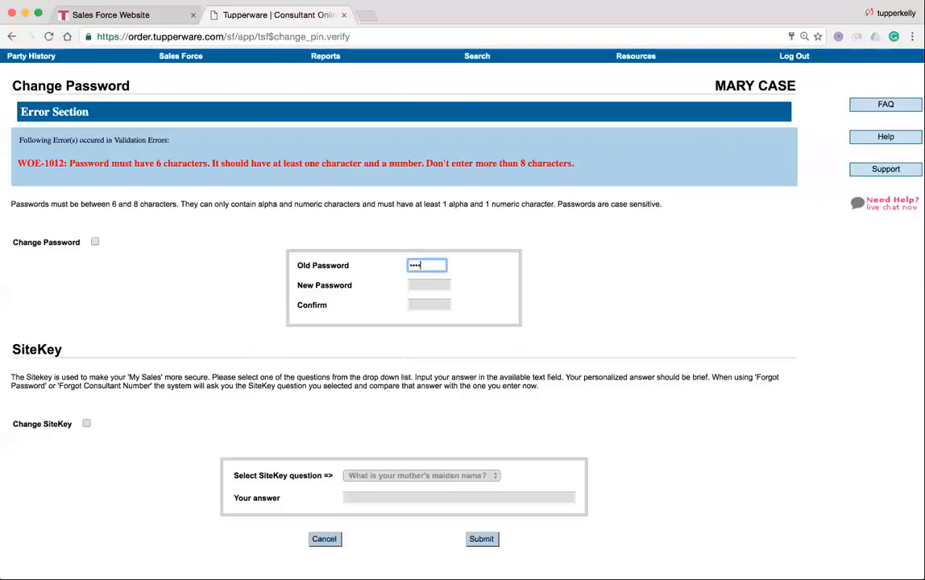
# Submit with only the old password, decline Chrome's password update, and select Alternate Ship To.
pyautogui.click(481, 539)
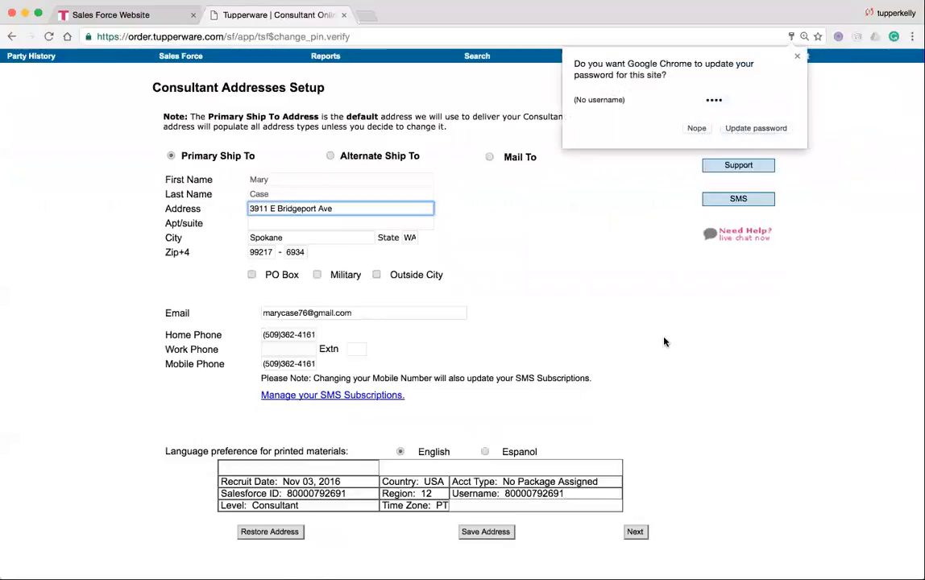
pyautogui.click(697, 129)
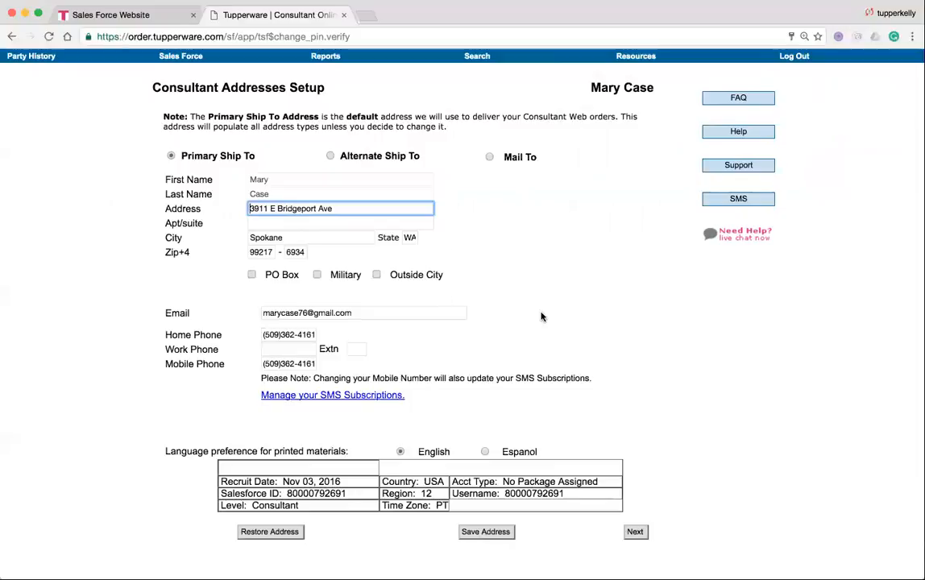
pyautogui.click(331, 157)
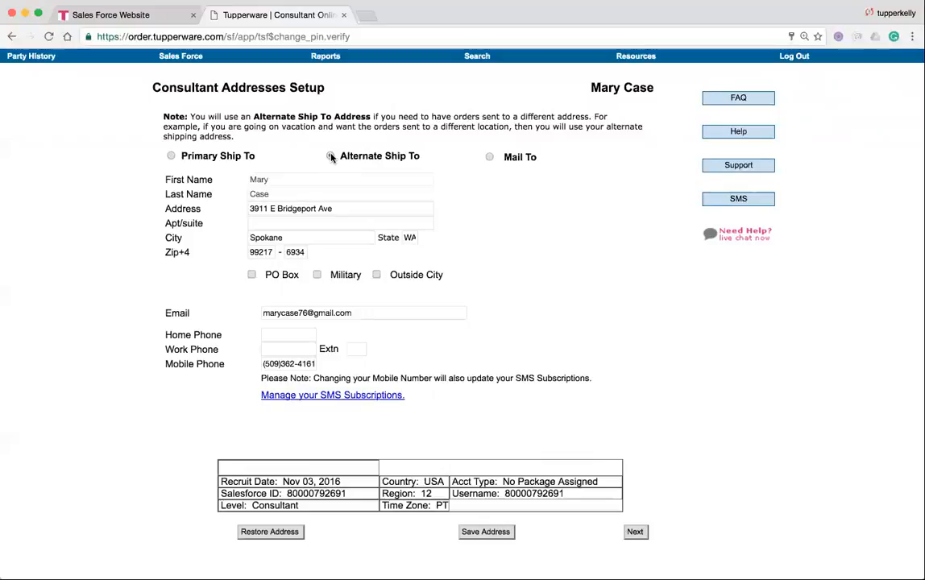
# Select the Mail To address option and continue past the address setup with Next.
pyautogui.click(490, 158)
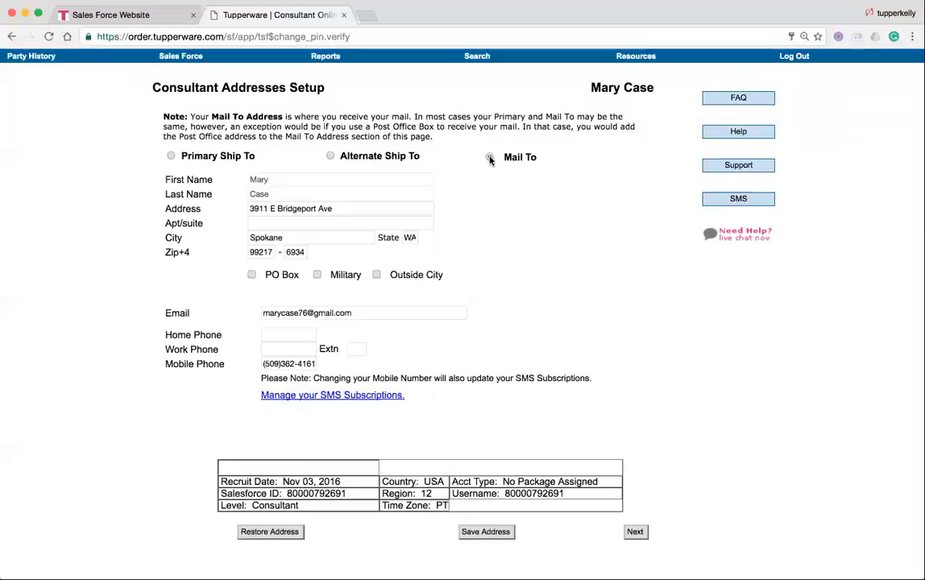
pyautogui.click(490, 158)
pyautogui.click(634, 533)
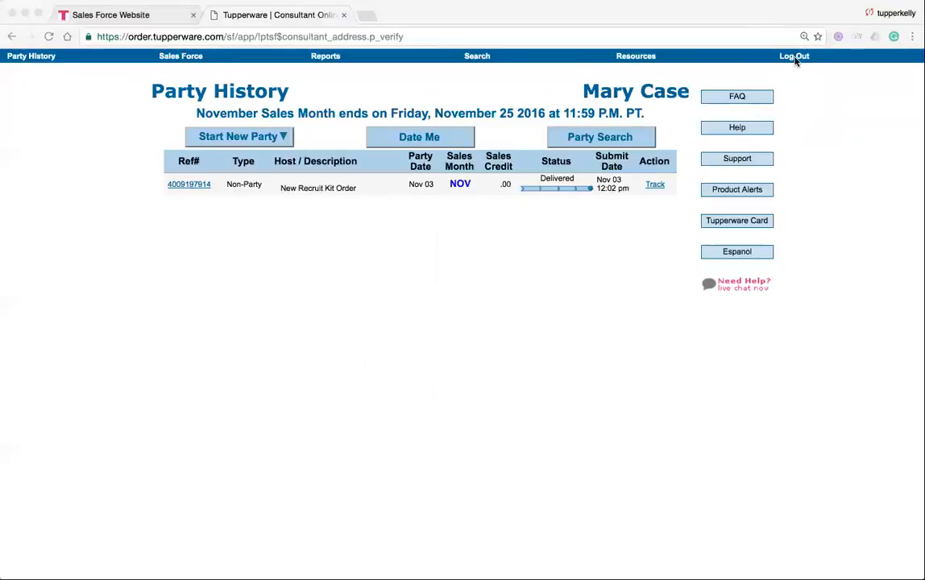
# Open Party History from the top navigation to see the Nov 03 New Recruit Kit Order.
pyautogui.click(32, 61)
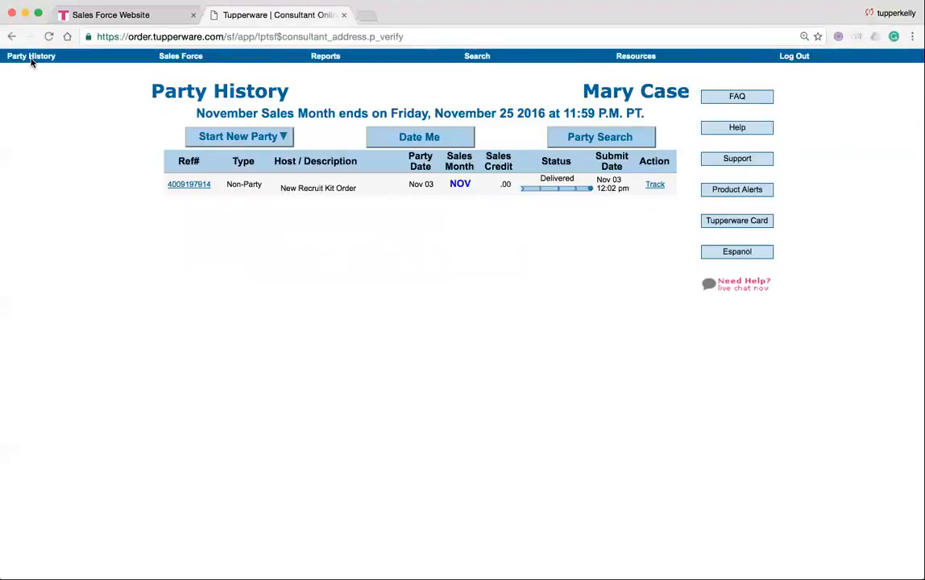